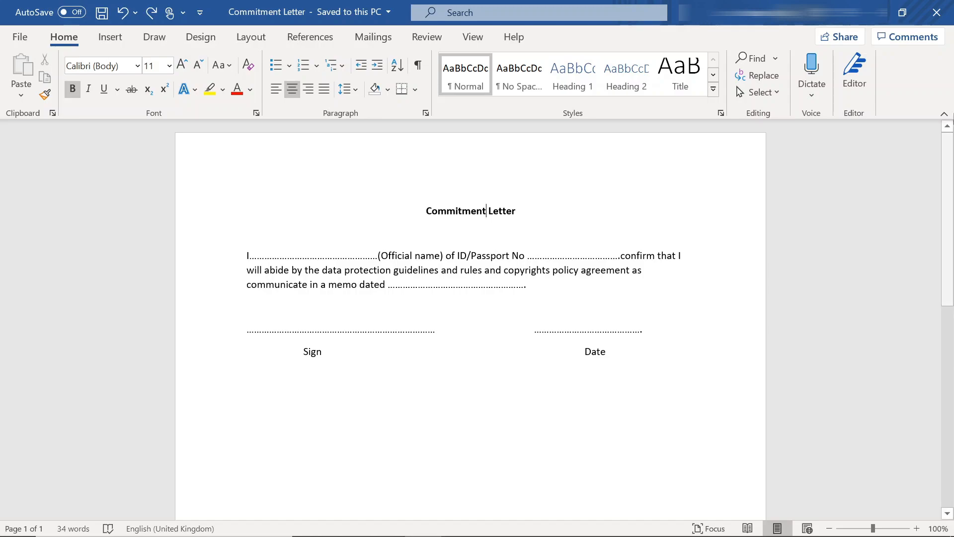
Select and review the letter text, then return the cursor to the title
{"action": "left_click_drag", "start_coordinate": [426, 212], "coordinate": [673, 345]}
{"action": "left_click", "coordinate": [522, 411]}
{"action": "left_click", "coordinate": [426, 212]}
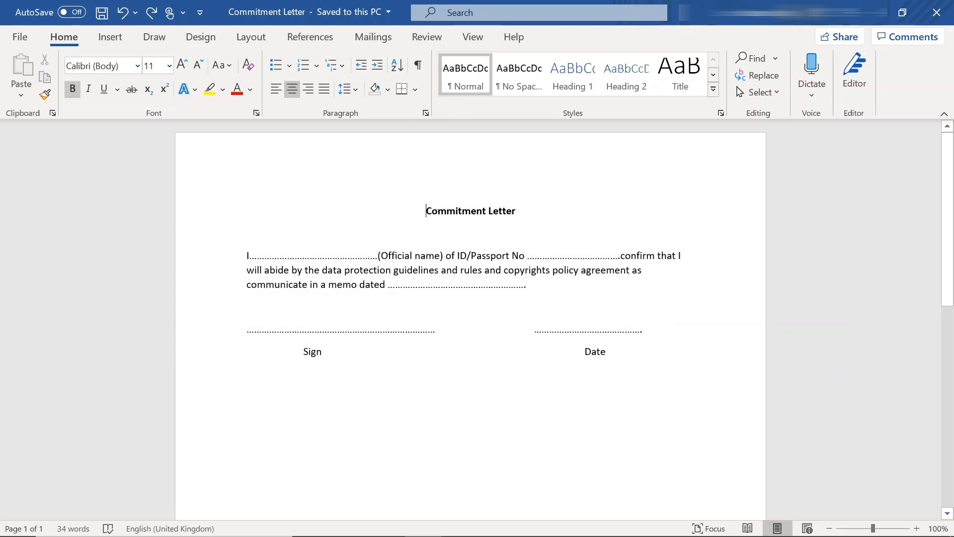
{"action": "scroll", "coordinate": [470, 318], "scroll_direction": "down", "scroll_amount": 4}
{"action": "scroll", "coordinate": [471, 318], "scroll_direction": "up", "scroll_amount": 4}
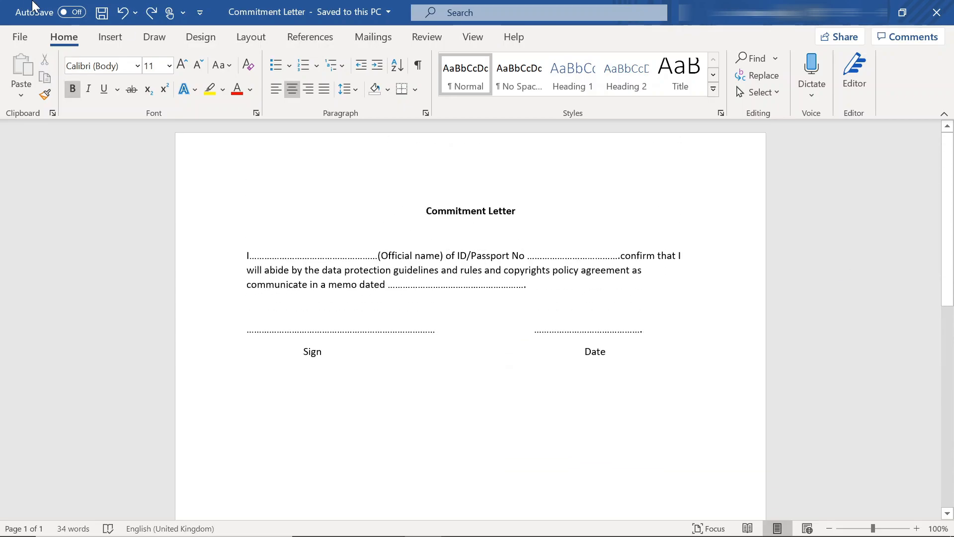
Export the letter as PDF type into the Documents folder as Commitment Letter
{"action": "left_click", "coordinate": [15, 40]}
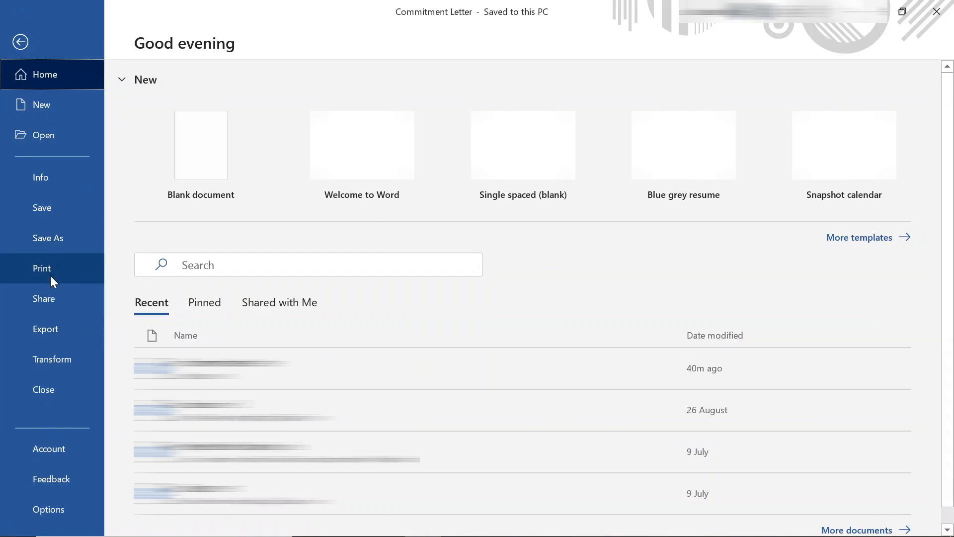
{"action": "left_click", "coordinate": [50, 240]}
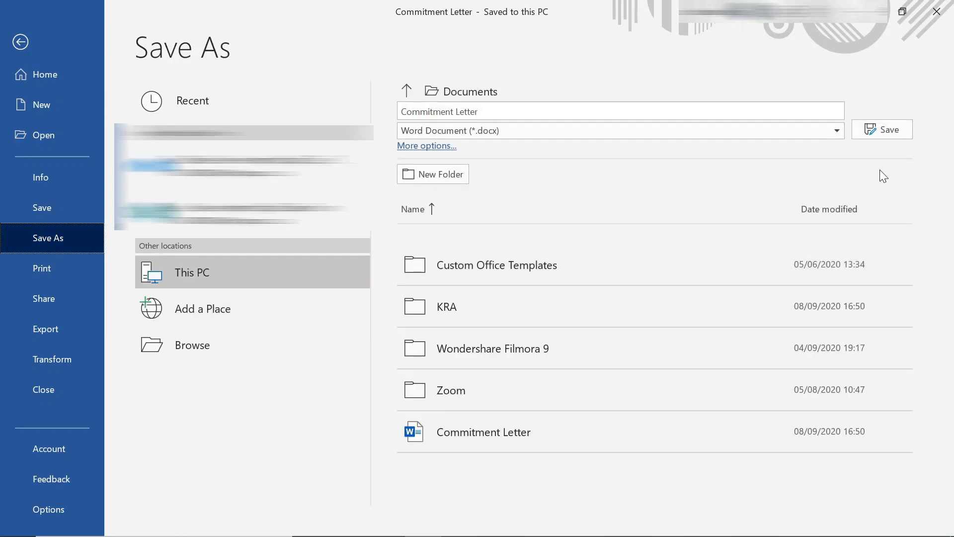
{"action": "left_click", "coordinate": [837, 132]}
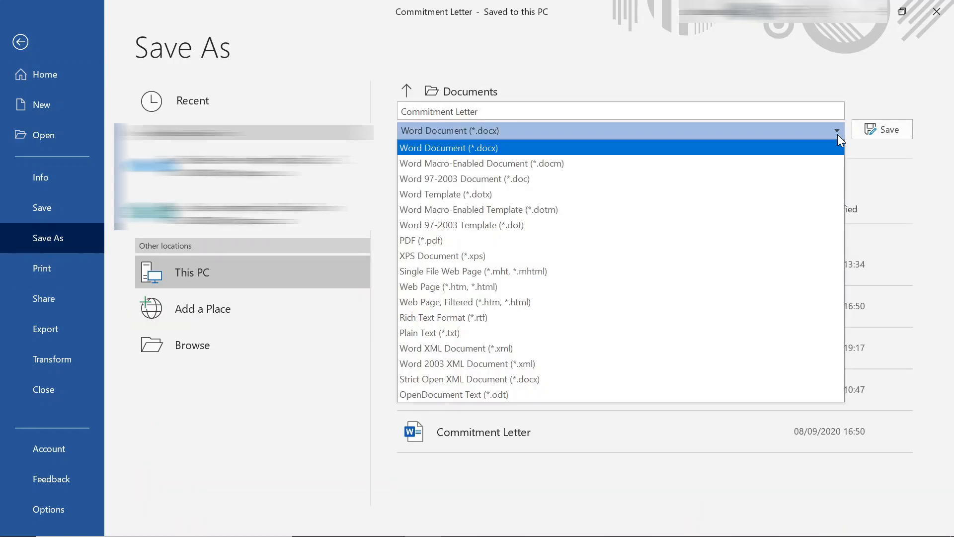
{"action": "left_click", "coordinate": [422, 241]}
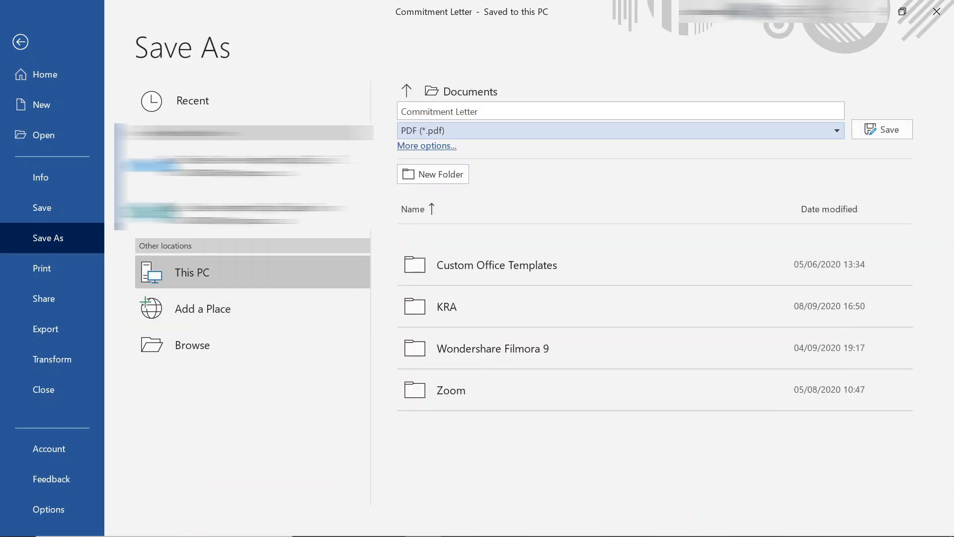
{"action": "left_click", "coordinate": [185, 349]}
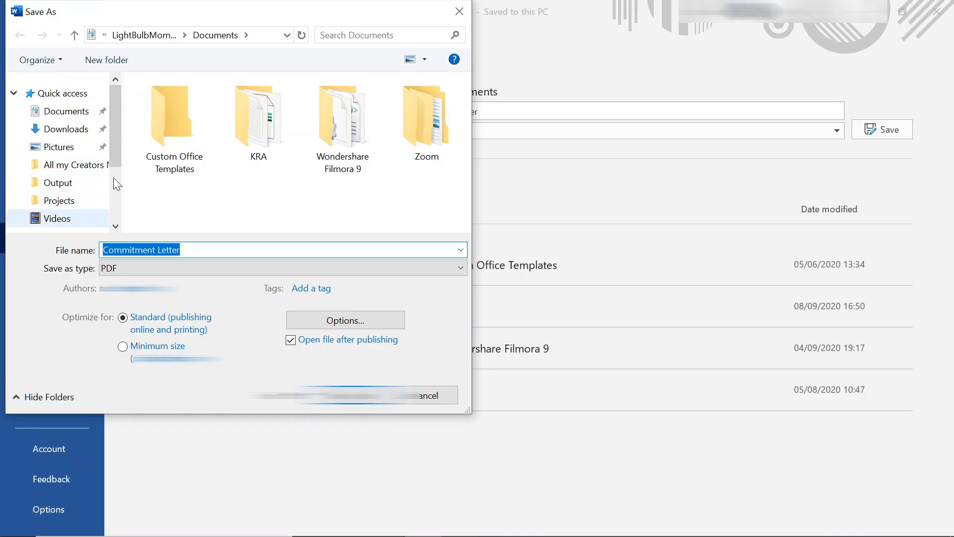
{"action": "left_click", "coordinate": [71, 111]}
{"action": "left_click", "coordinate": [351, 395]}
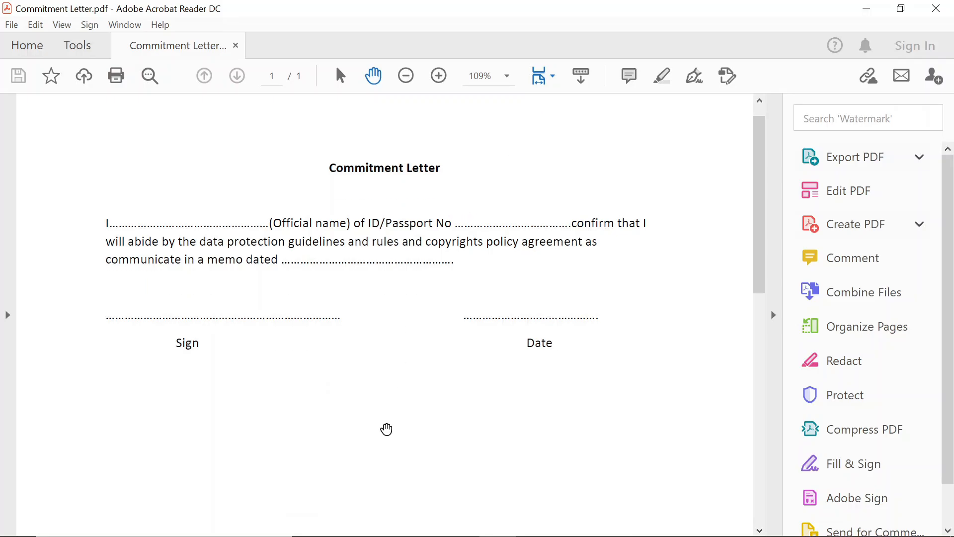
Scroll through the opened PDF and close the Acrobat welcome message
{"action": "scroll", "coordinate": [386, 429], "scroll_direction": "down", "scroll_amount": 10}
{"action": "scroll", "coordinate": [387, 431], "scroll_direction": "up", "scroll_amount": 12}
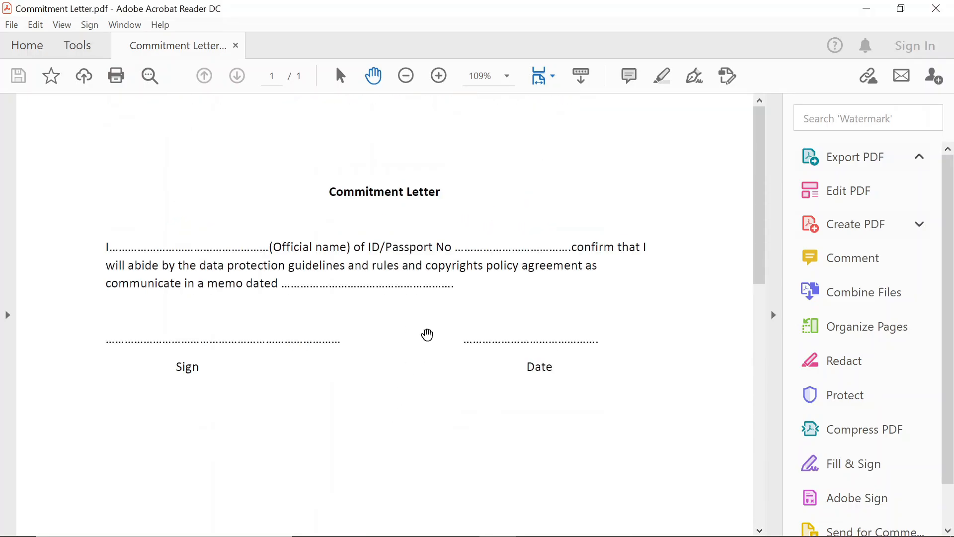
{"action": "scroll", "coordinate": [344, 421], "scroll_direction": "down", "scroll_amount": 5}
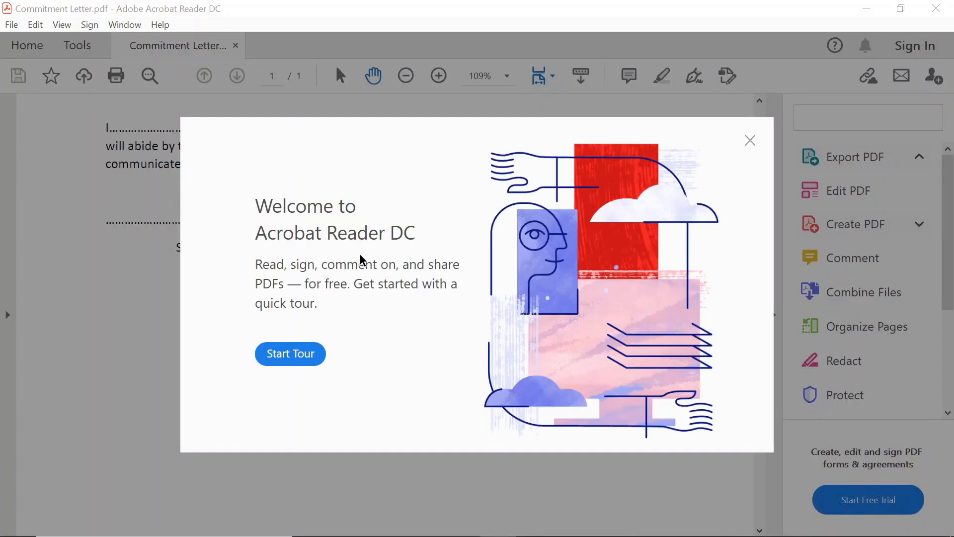
{"action": "left_click", "coordinate": [751, 144]}
{"action": "scroll", "coordinate": [315, 358], "scroll_direction": "up", "scroll_amount": 5}
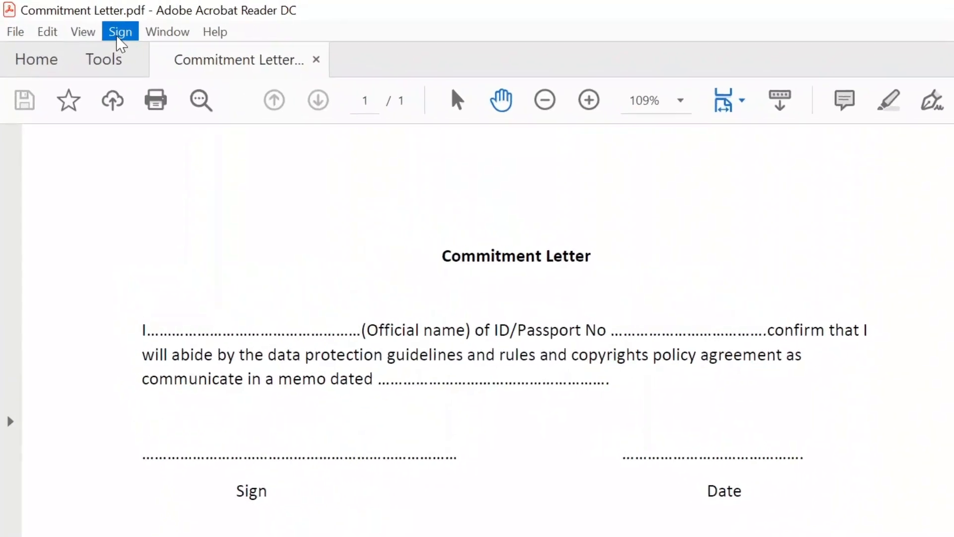
Turn on Fill & Sign from the Sign menu and show the Add Signature / Add Initials options
{"action": "left_click", "coordinate": [119, 33]}
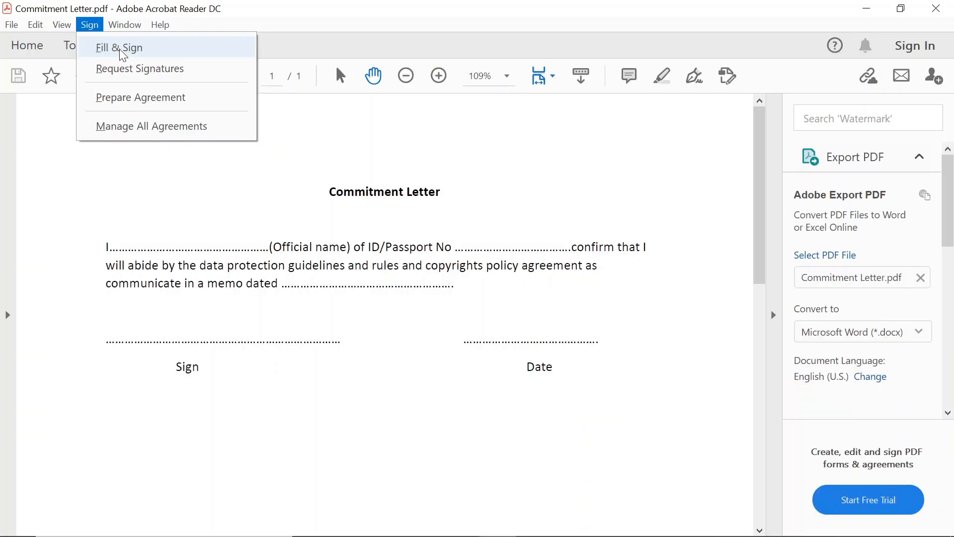
{"action": "left_click", "coordinate": [331, 139]}
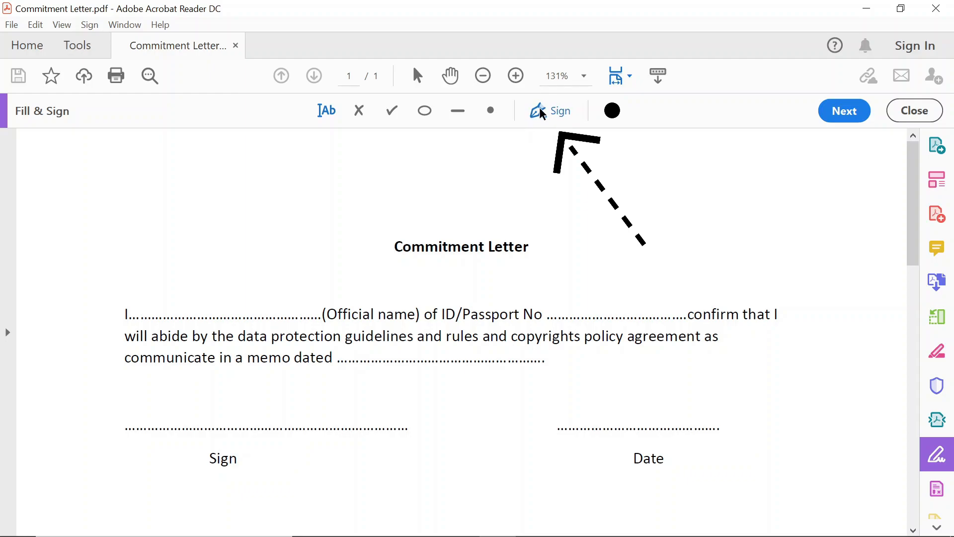
{"action": "left_click", "coordinate": [556, 121]}
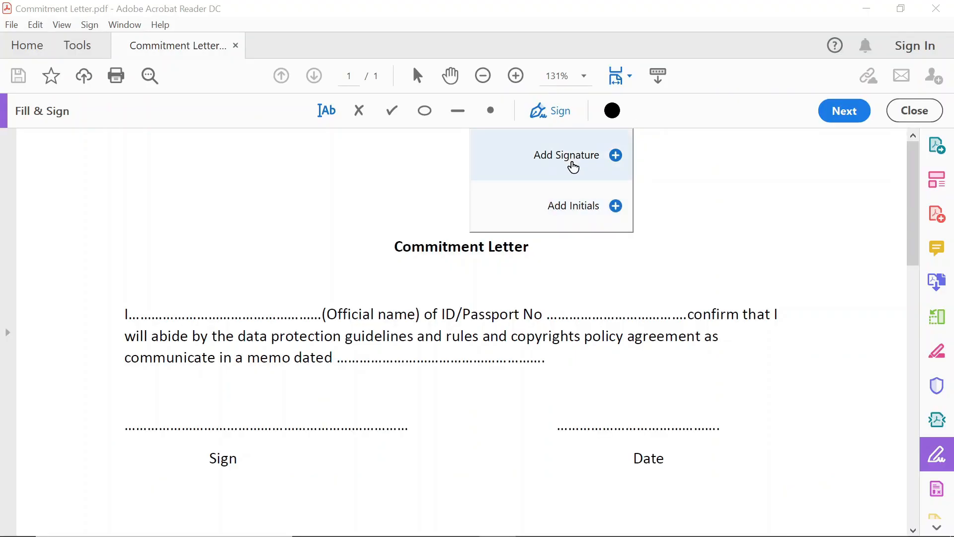
Create a new typed signature with the signer's name in the flowing script style
{"action": "left_click", "coordinate": [574, 164]}
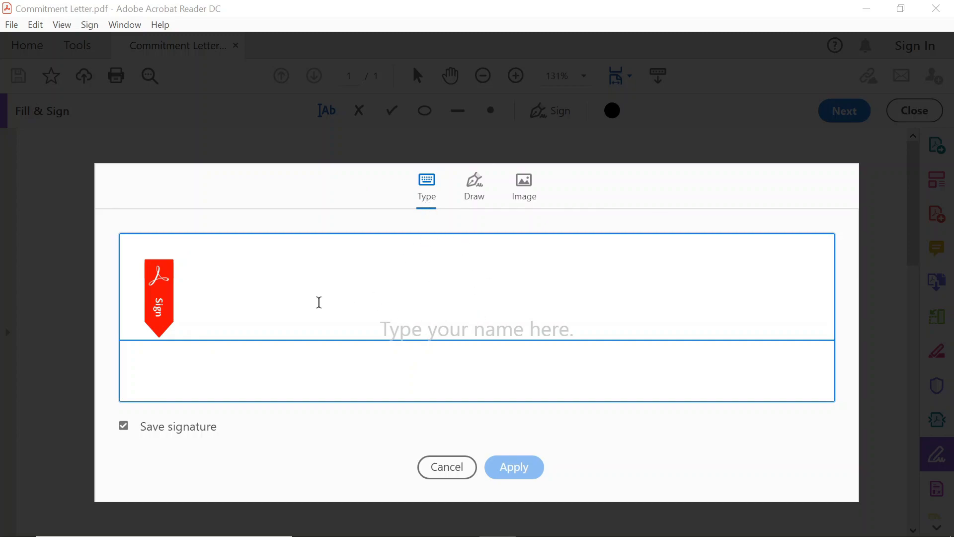
{"action": "type", "text": "Light"}
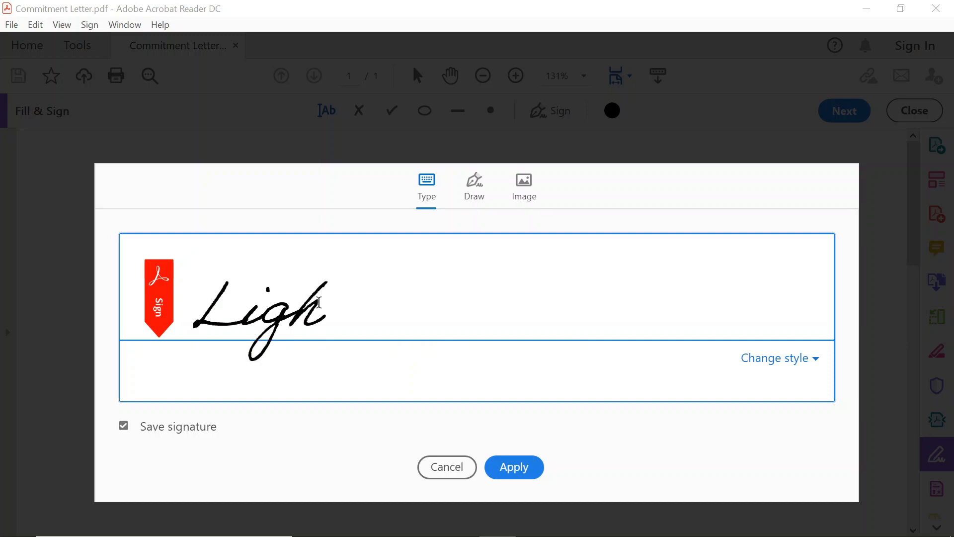
{"action": "type", "text": "Bul"}
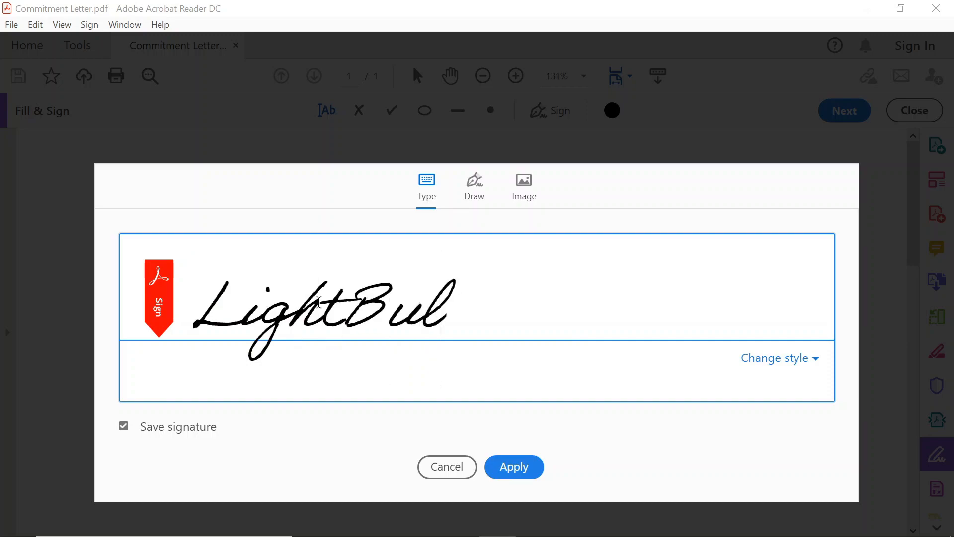
{"action": "type", "text": "bMoments"}
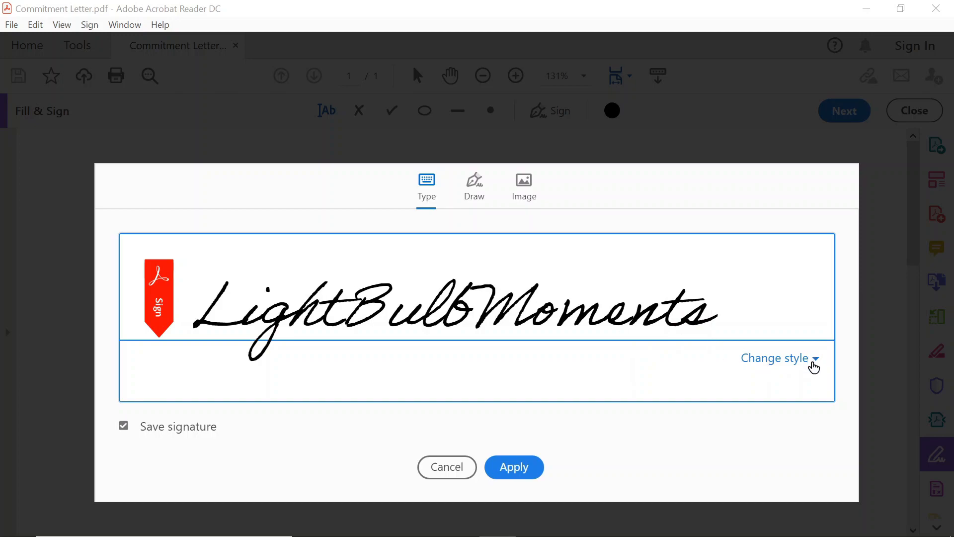
{"action": "left_click", "coordinate": [816, 362]}
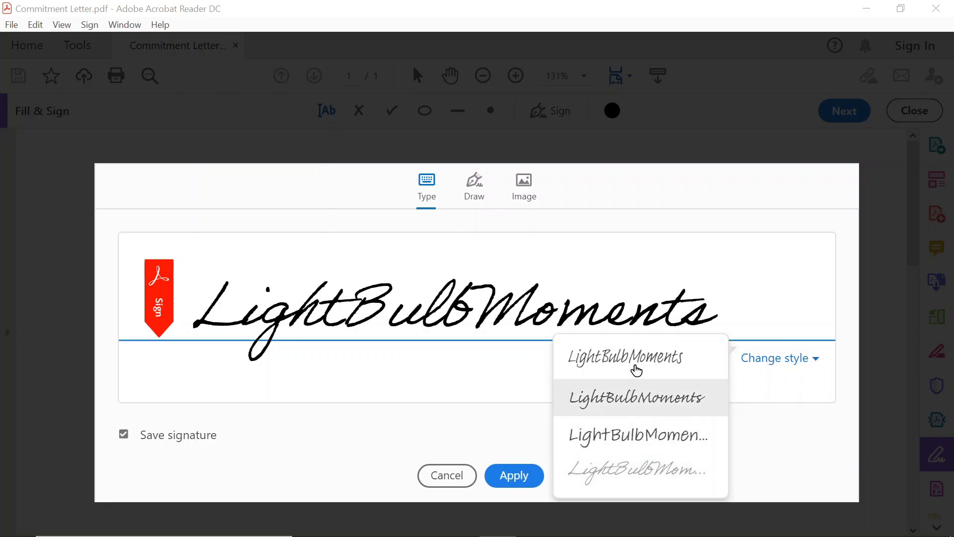
{"action": "left_click", "coordinate": [635, 365]}
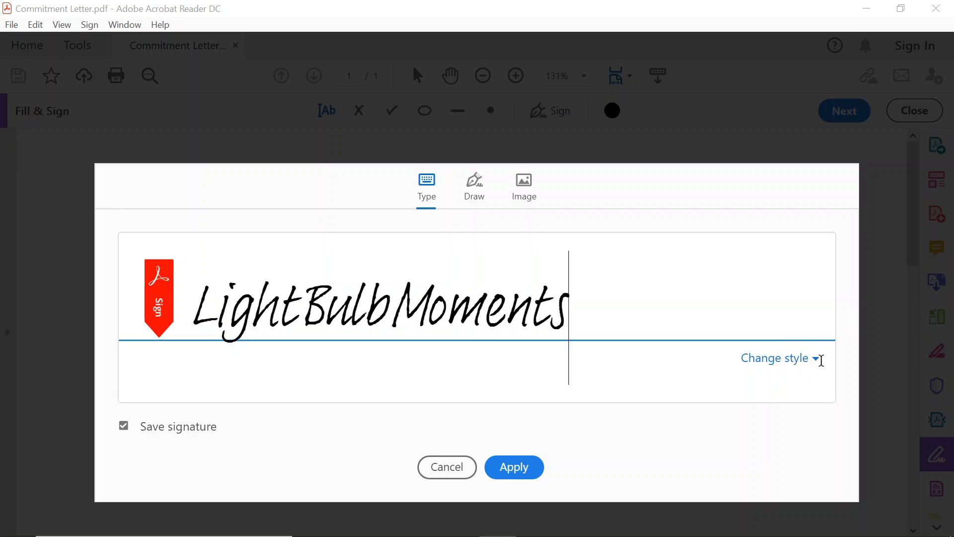
{"action": "left_click", "coordinate": [821, 365]}
{"action": "left_click", "coordinate": [668, 470]}
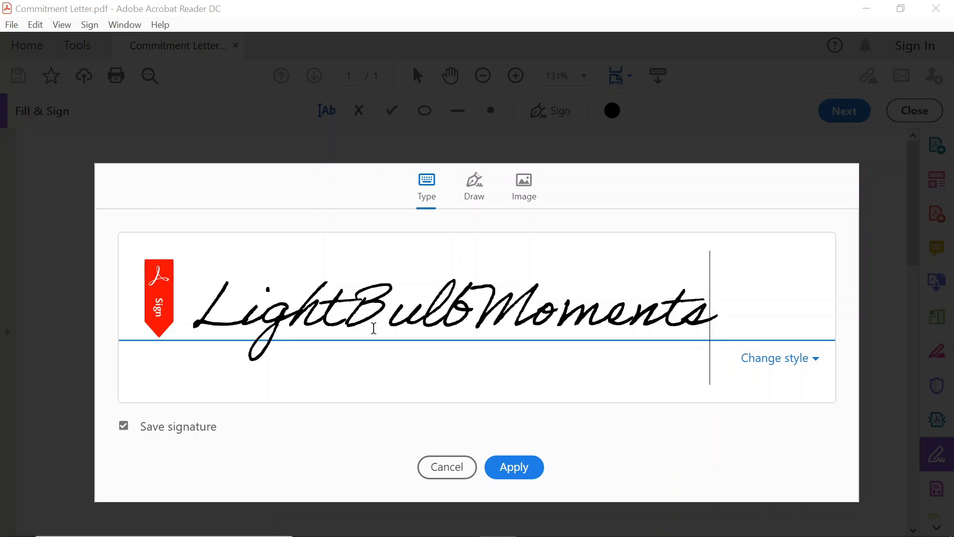
{"action": "left_click", "coordinate": [474, 199]}
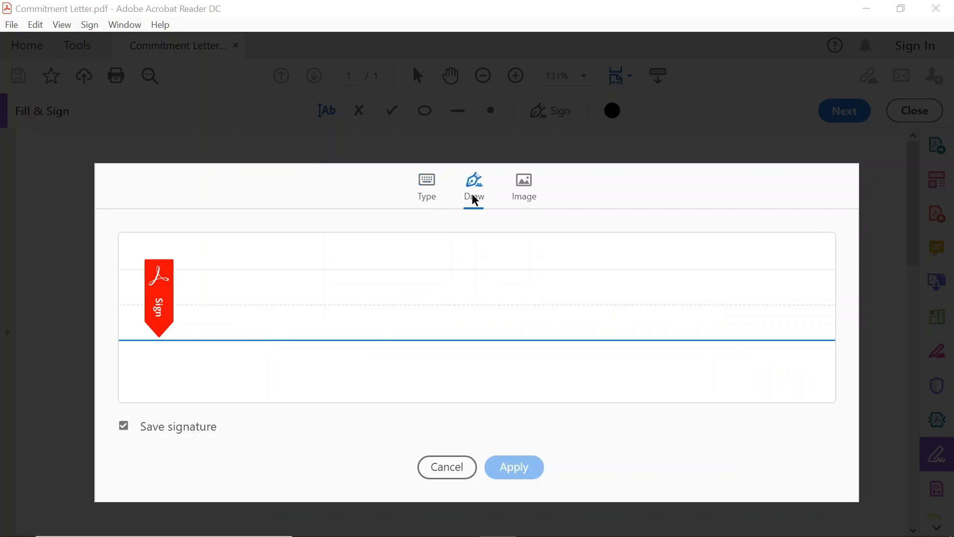
{"action": "mouse_move", "coordinate": [266, 280]}
{"action": "left_mouse_down"}
{"action": "mouse_move", "coordinate": [253, 315]}
{"action": "mouse_move", "coordinate": [289, 287]}
{"action": "mouse_move", "coordinate": [306, 297]}
{"action": "left_mouse_up"}
{"action": "left_click", "coordinate": [318, 245]}
{"action": "mouse_move", "coordinate": [332, 283]}
{"action": "left_mouse_down"}
{"action": "mouse_move", "coordinate": [390, 260]}
{"action": "mouse_move", "coordinate": [450, 298]}
{"action": "mouse_move", "coordinate": [487, 258]}
{"action": "mouse_move", "coordinate": [522, 273]}
{"action": "mouse_move", "coordinate": [503, 304]}
{"action": "mouse_move", "coordinate": [610, 291]}
{"action": "mouse_move", "coordinate": [655, 300]}
{"action": "mouse_move", "coordinate": [667, 326]}
{"action": "left_mouse_up"}
{"action": "mouse_move", "coordinate": [702, 248]}
{"action": "left_mouse_down"}
{"action": "mouse_move", "coordinate": [666, 325]}
{"action": "mouse_move", "coordinate": [735, 271]}
{"action": "left_mouse_up"}
{"action": "left_click", "coordinate": [756, 292]}
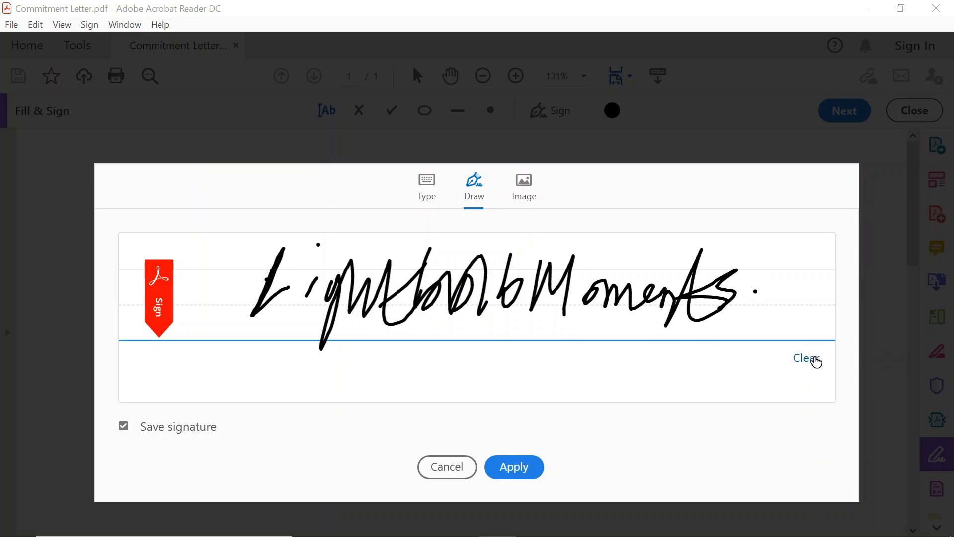
{"action": "left_click", "coordinate": [810, 358]}
{"action": "left_click", "coordinate": [526, 199]}
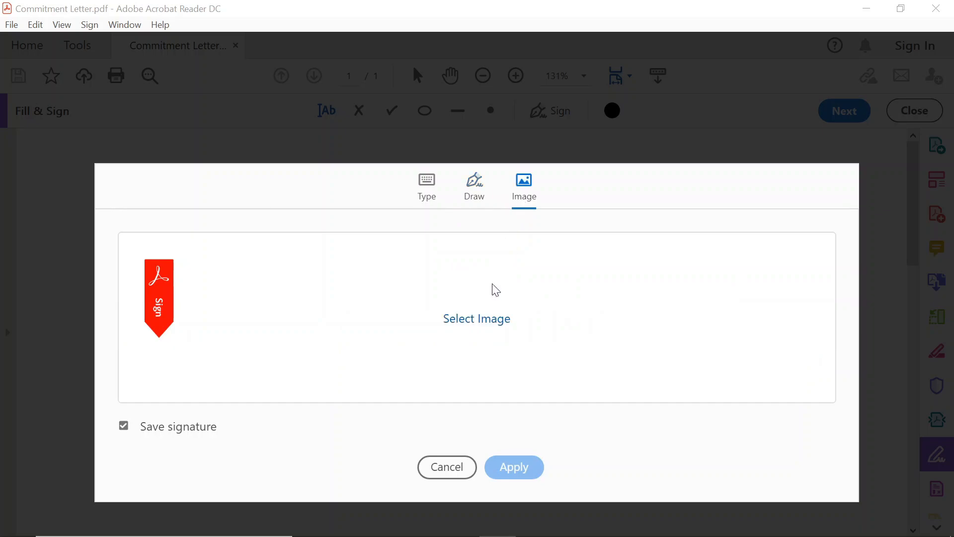
{"action": "left_click", "coordinate": [480, 323]}
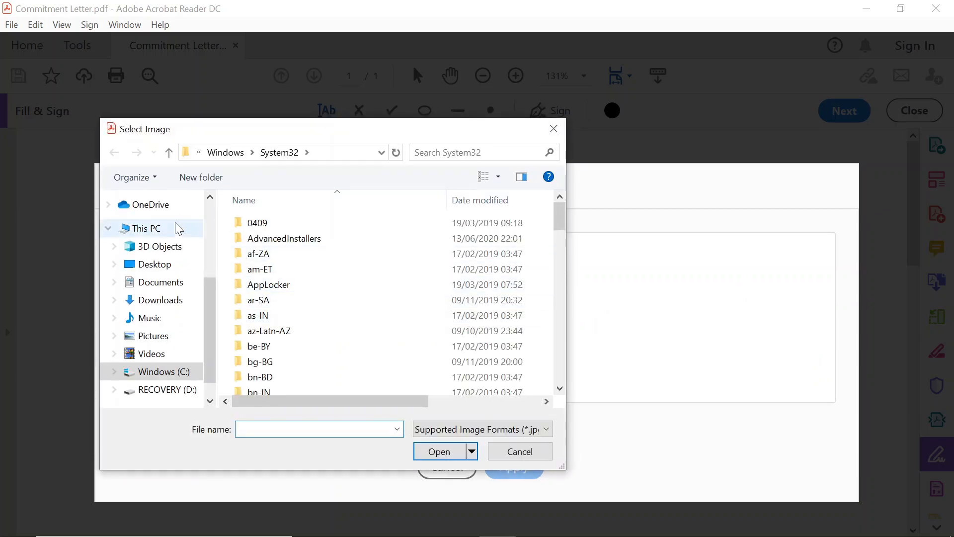
{"action": "left_click", "coordinate": [158, 312]}
{"action": "scroll", "coordinate": [313, 206], "scroll_direction": "down", "scroll_amount": 5}
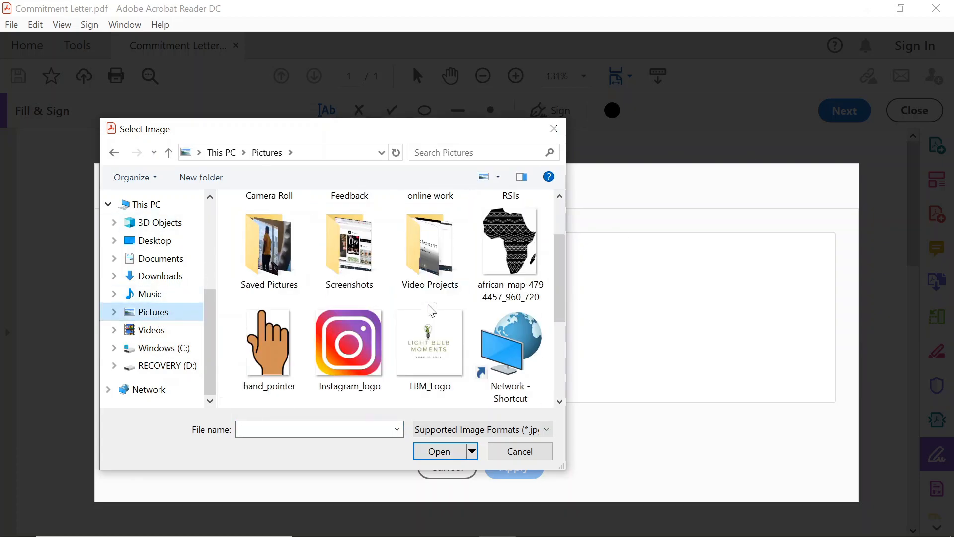
{"action": "left_click", "coordinate": [559, 129]}
{"action": "left_click", "coordinate": [427, 198]}
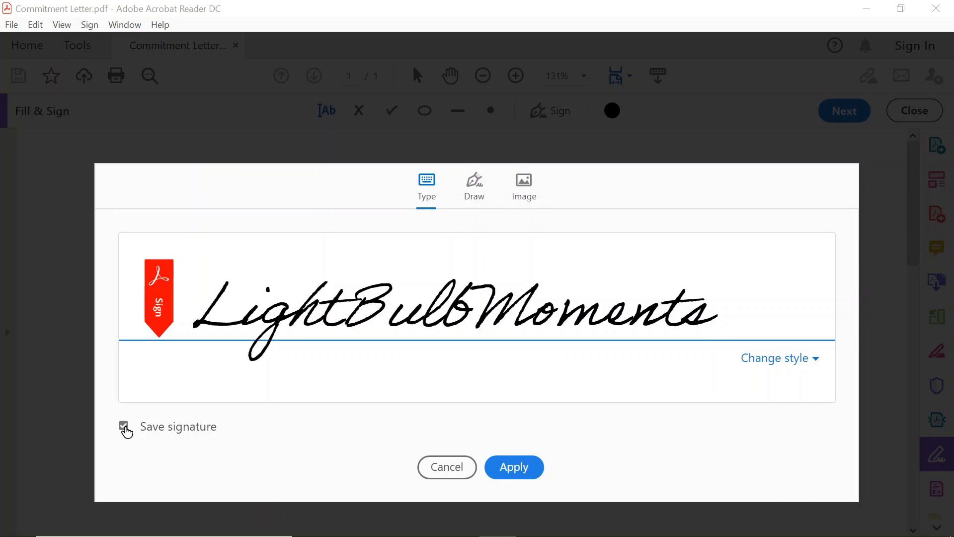
Apply the script signature with Save signature unchecked and place it on the Sign line
{"action": "left_click", "coordinate": [124, 426]}
{"action": "left_click", "coordinate": [514, 467]}
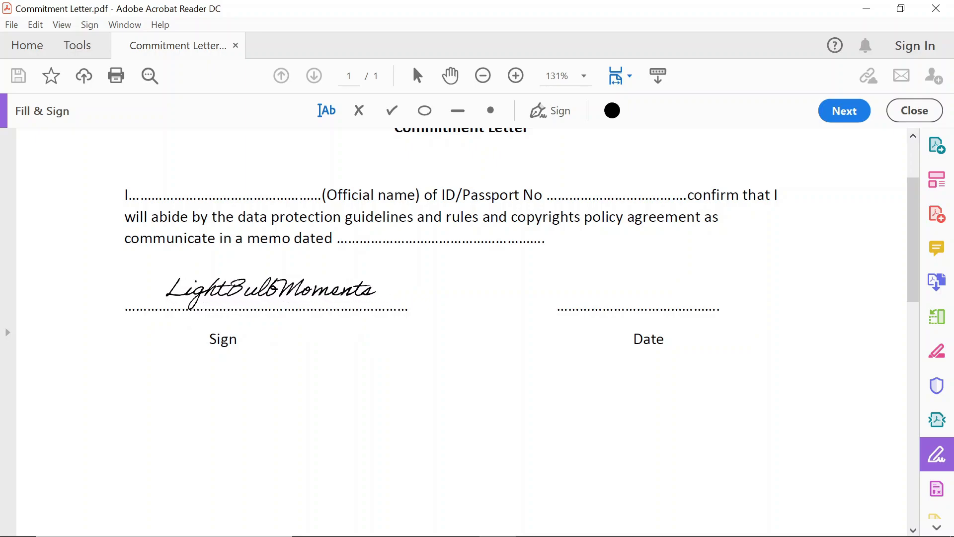
{"action": "left_click", "coordinate": [269, 288]}
{"action": "left_click", "coordinate": [441, 371]}
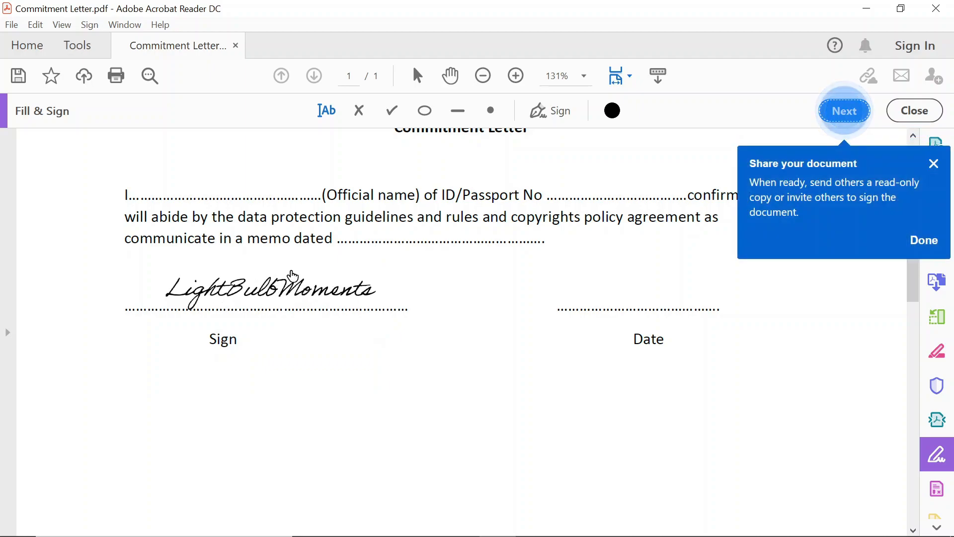
{"action": "scroll", "coordinate": [312, 289], "scroll_direction": "up", "scroll_amount": 1}
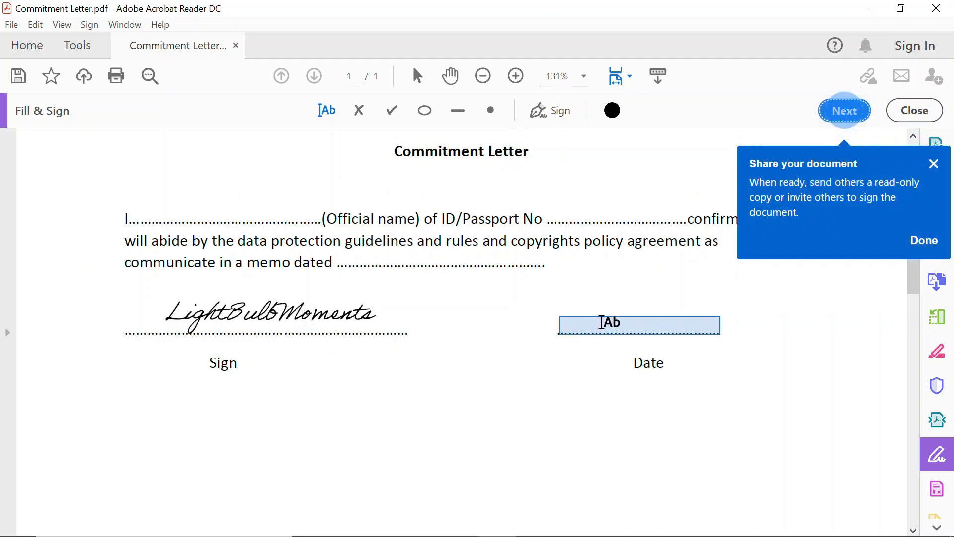
Type 'Sep 2, 2020' onto the Date line
{"action": "left_click", "coordinate": [596, 323]}
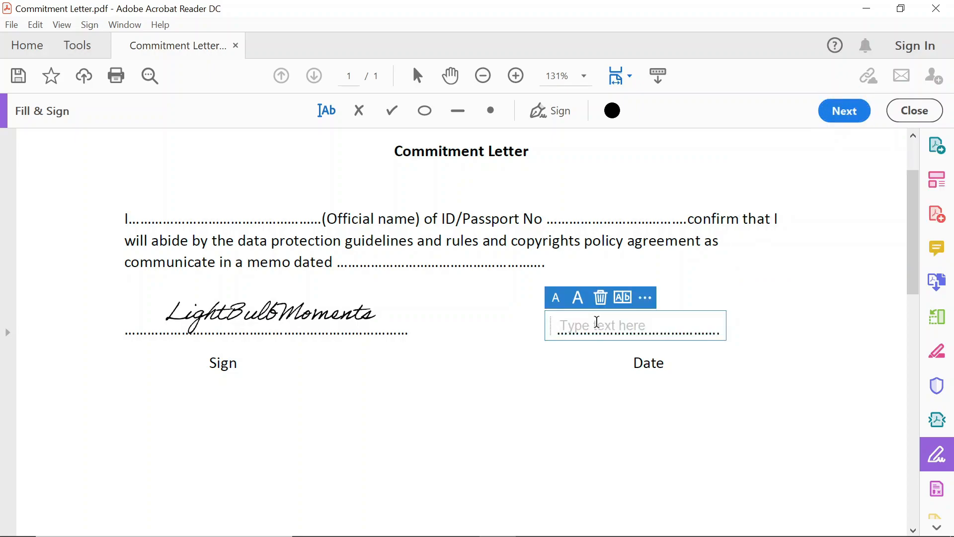
{"action": "type", "text": "Sep"}
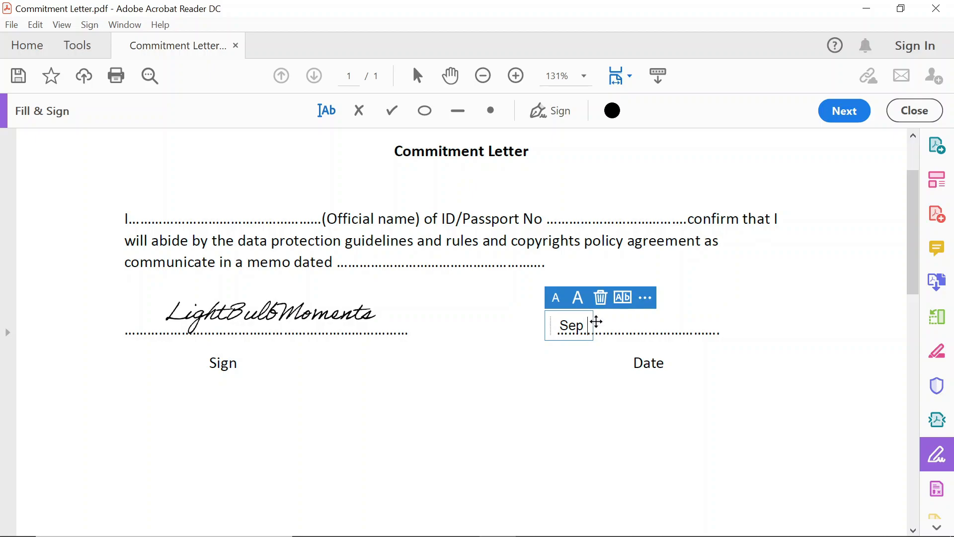
{"action": "type", "text": " 2, 20202"}
{"action": "left_click", "coordinate": [343, 207]}
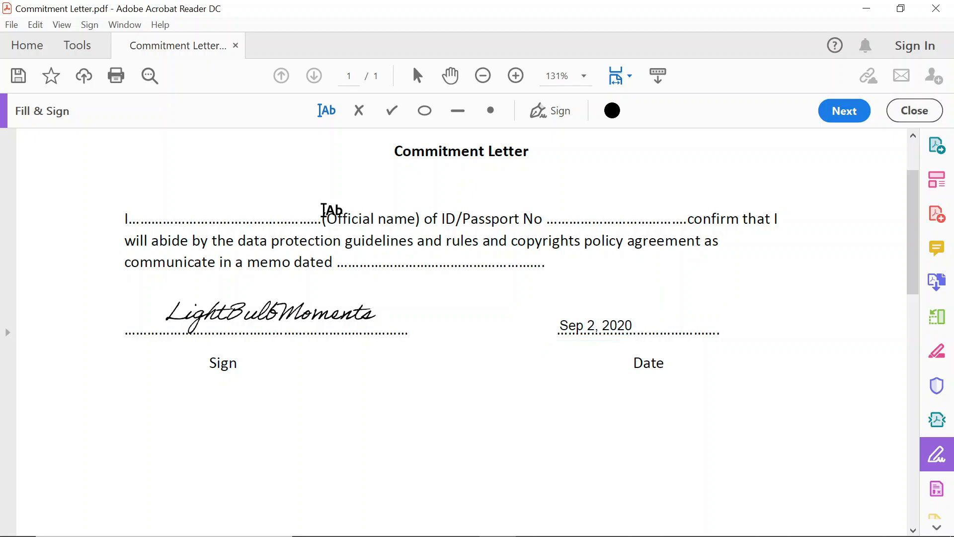
{"action": "scroll", "coordinate": [141, 219], "scroll_direction": "up", "scroll_amount": 1}
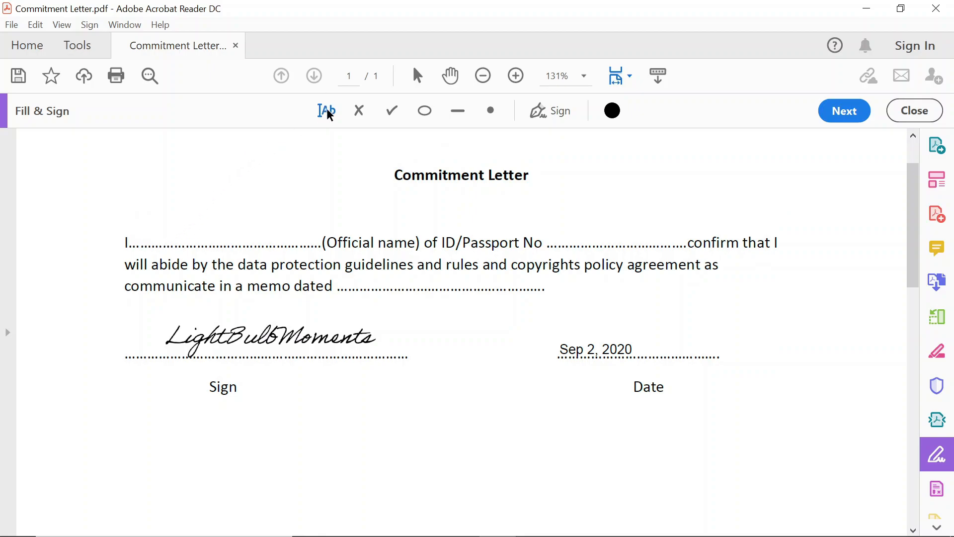
Type the signer's official name after 'I' and align it on the dotted line
{"action": "left_click", "coordinate": [148, 241]}
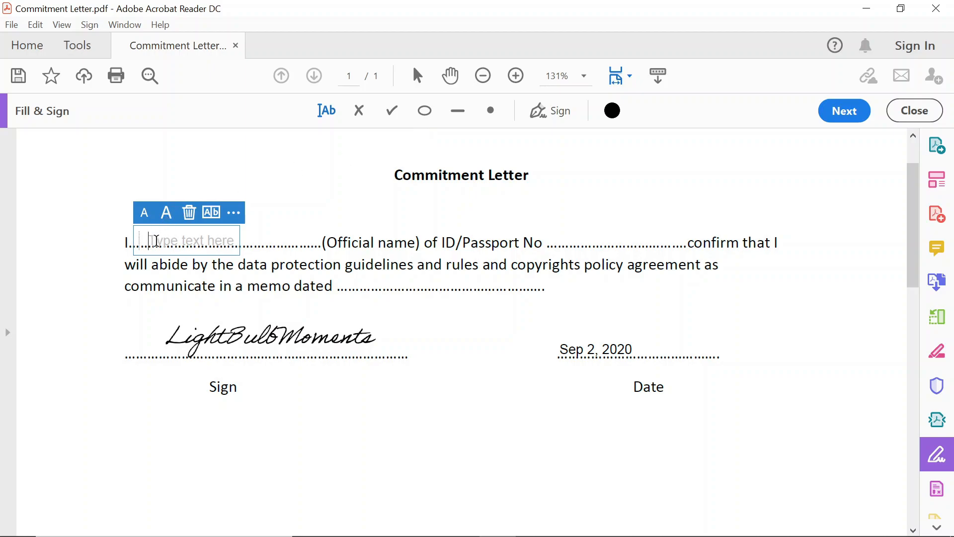
{"action": "type", "text": "Light"}
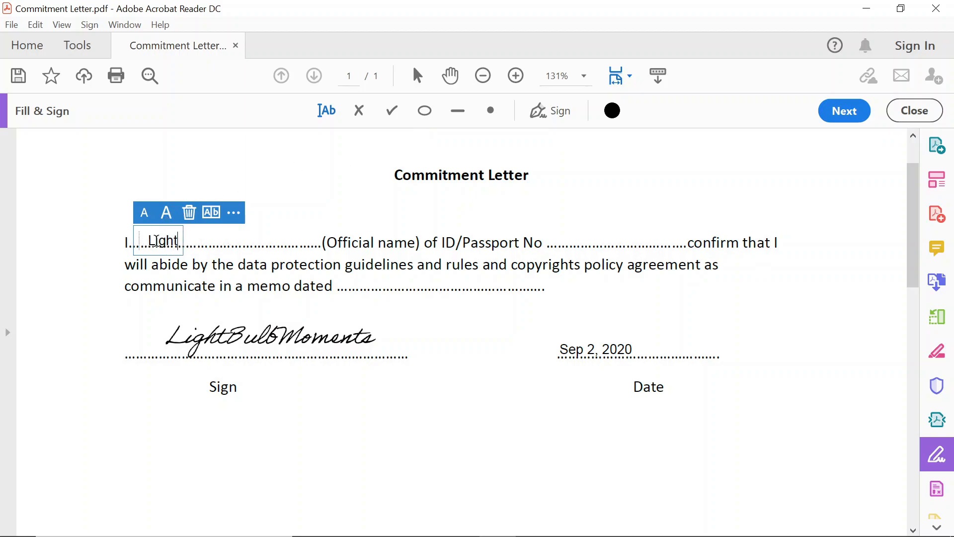
{"action": "type", "text": " Bulb Moments"}
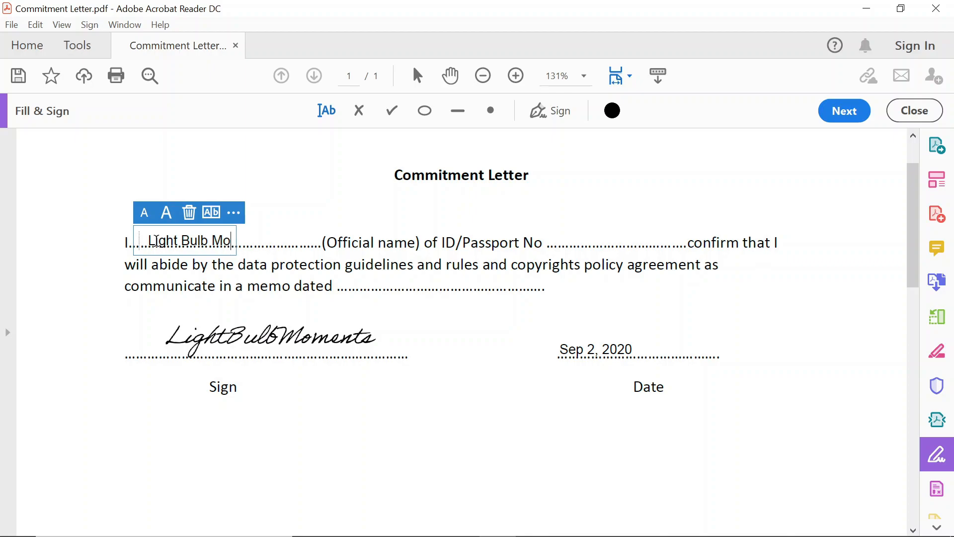
{"action": "scroll", "coordinate": [293, 241], "scroll_direction": "up", "scroll_amount": 1}
{"action": "left_click", "coordinate": [293, 241]}
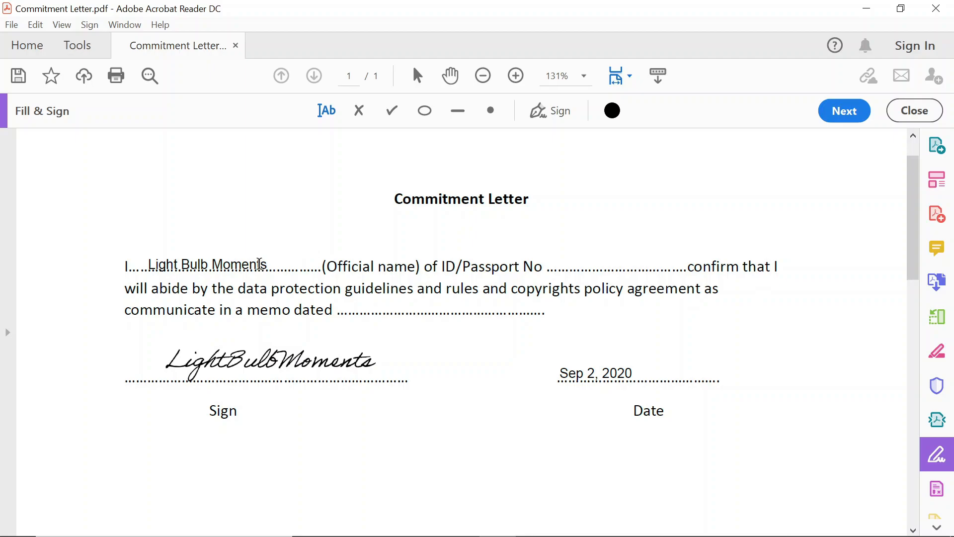
{"action": "left_click", "coordinate": [261, 264]}
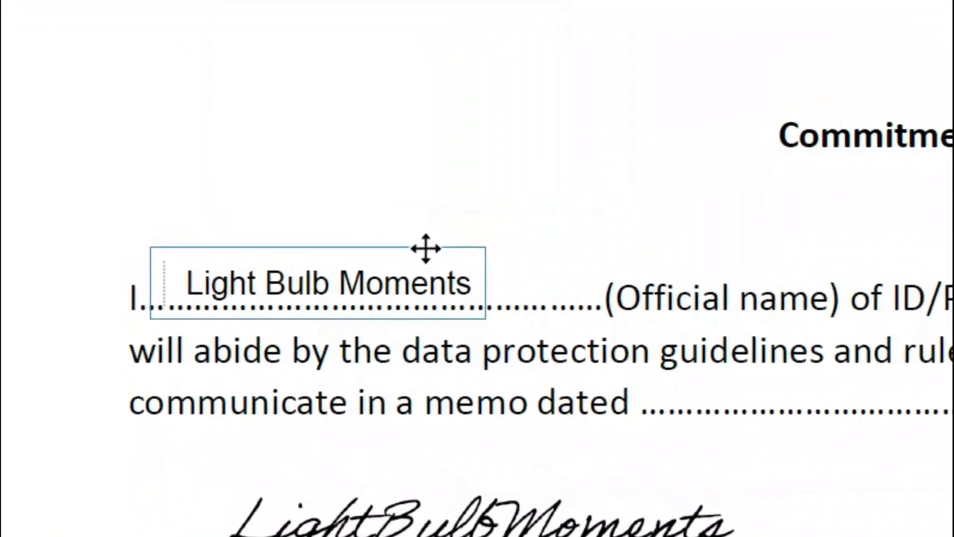
{"action": "mouse_move", "coordinate": [426, 249]}
{"action": "left_mouse_down"}
{"action": "mouse_move", "coordinate": [433, 218]}
{"action": "mouse_move", "coordinate": [429, 251]}
{"action": "left_mouse_up"}
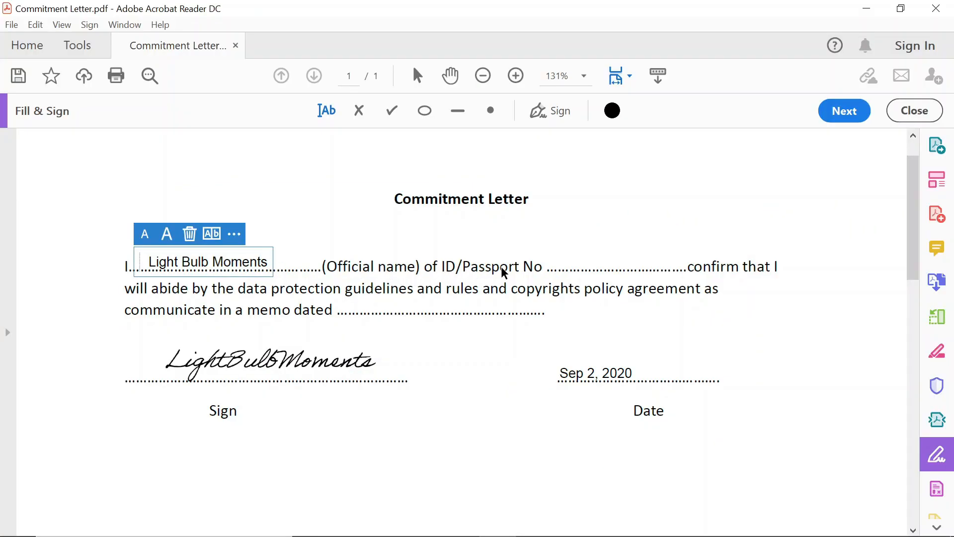
{"action": "left_click", "coordinate": [450, 259]}
Add a small tick mark above the word ID
{"action": "left_click", "coordinate": [452, 257]}
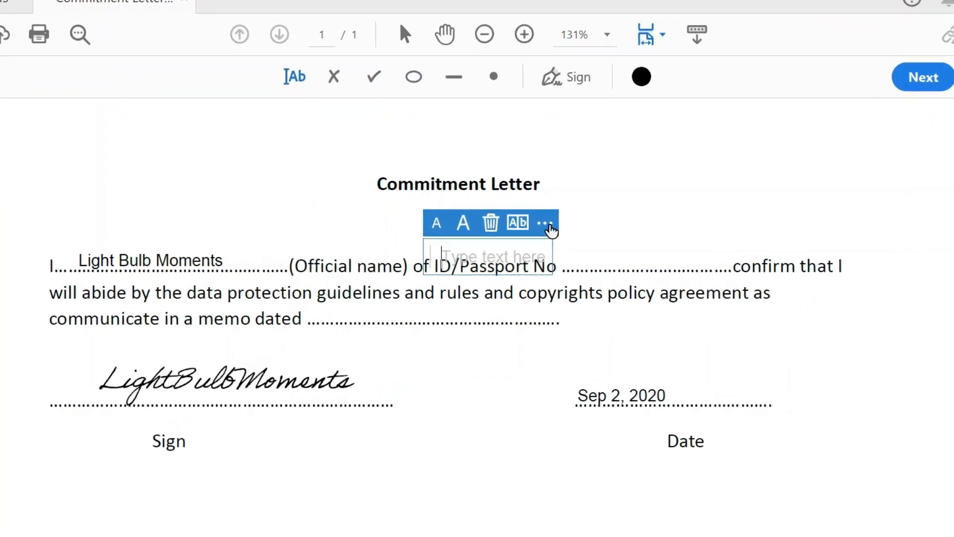
{"action": "left_click", "coordinate": [574, 219]}
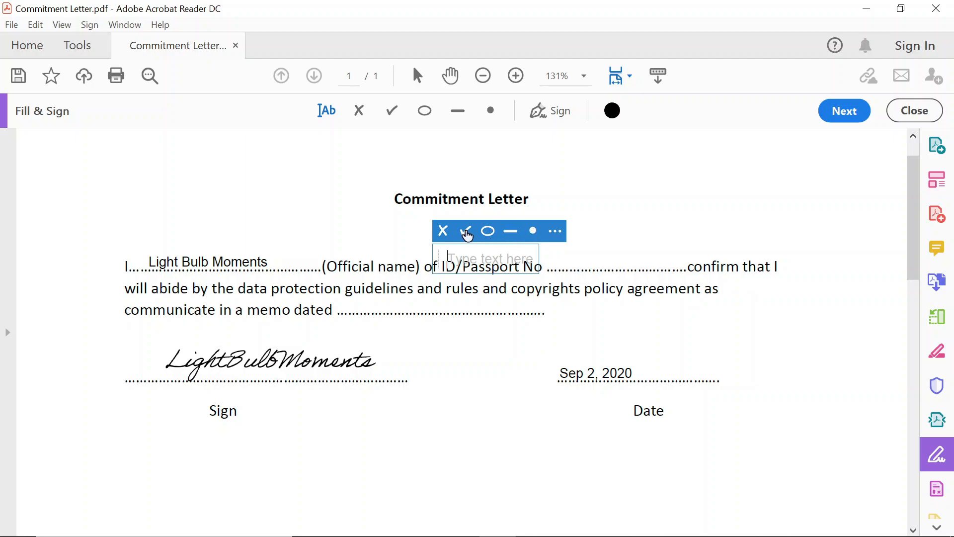
{"action": "left_click", "coordinate": [466, 230]}
{"action": "left_click_drag", "start_coordinate": [469, 279], "coordinate": [466, 248]}
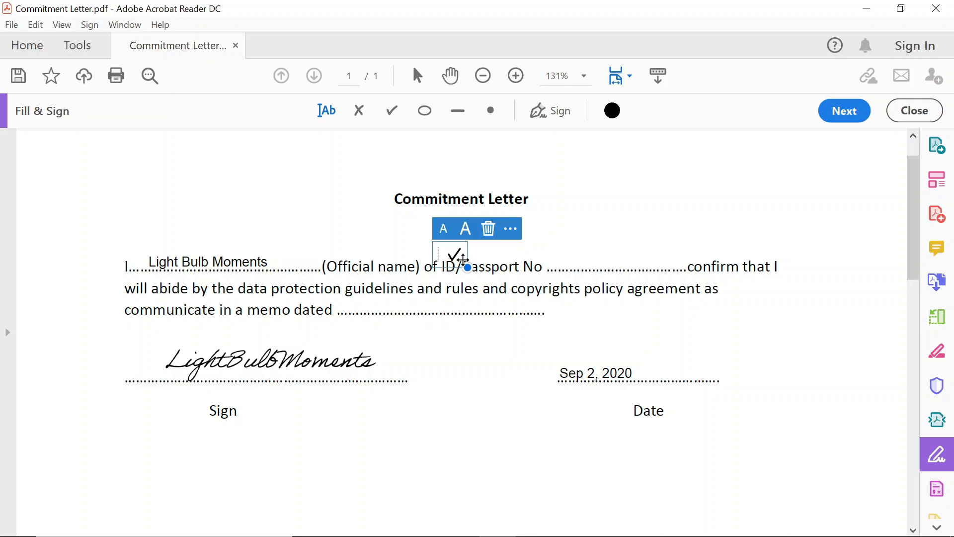
Enter the signer's ID number on the Passport No line and nudge it right
{"action": "left_click", "coordinate": [578, 261]}
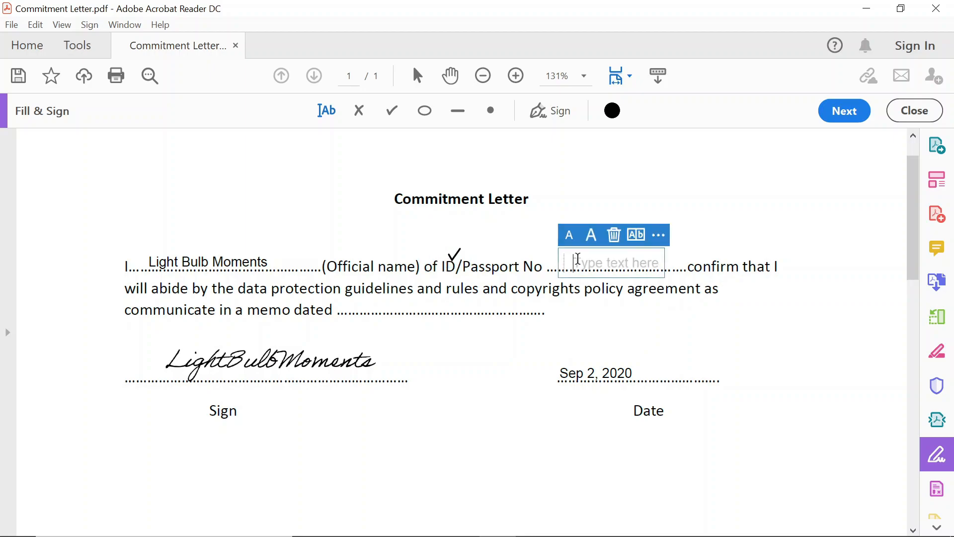
{"action": "type", "text": "374792852"}
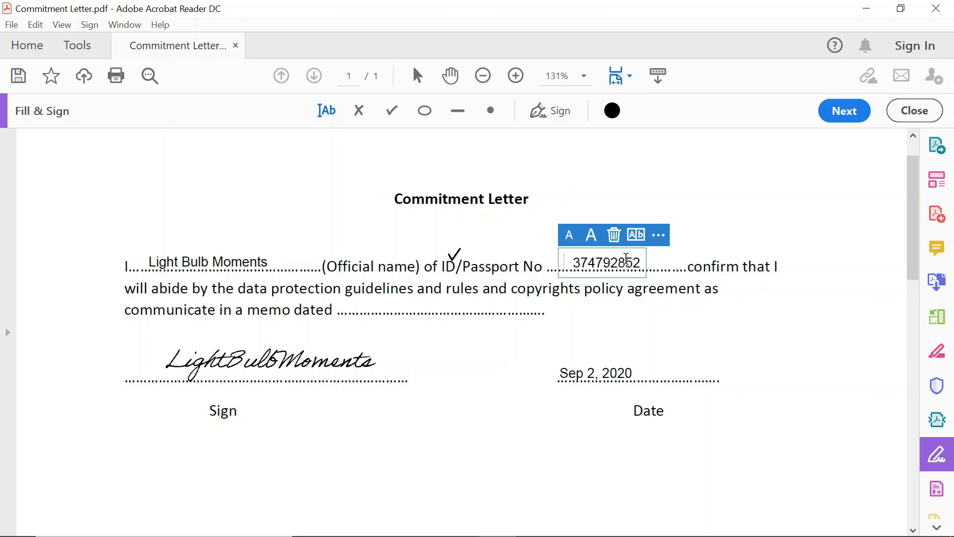
{"action": "left_click", "coordinate": [694, 262]}
{"action": "left_click", "coordinate": [613, 263]}
{"action": "left_click_drag", "start_coordinate": [646, 254], "coordinate": [651, 254]}
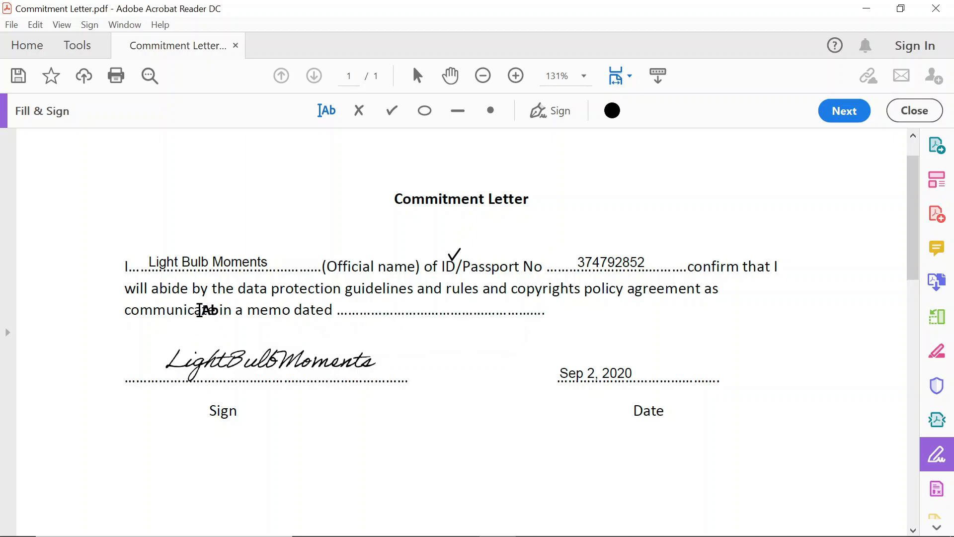
Fill the memo-dated line with 30/08/2020 and slide it into place on the dotted line
{"action": "left_click", "coordinate": [390, 306]}
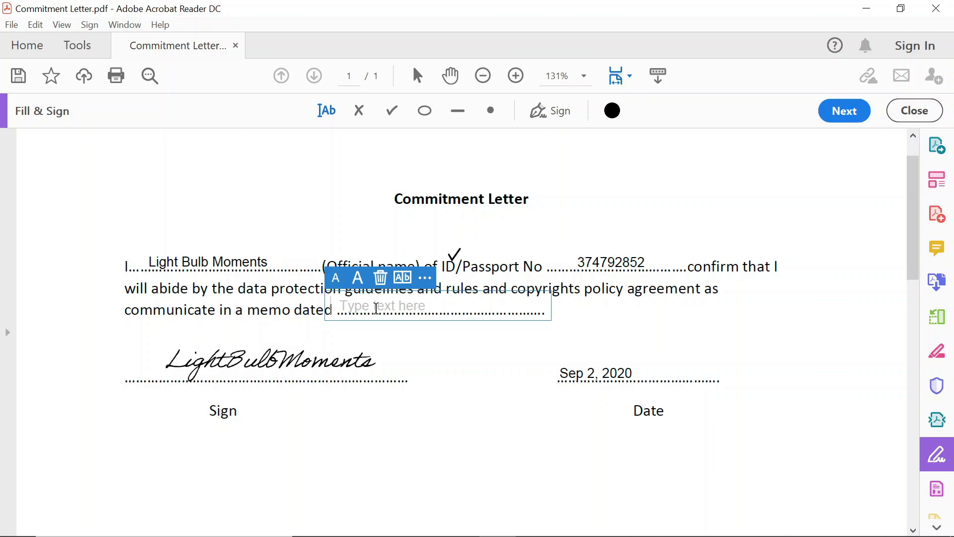
{"action": "type", "text": "August"}
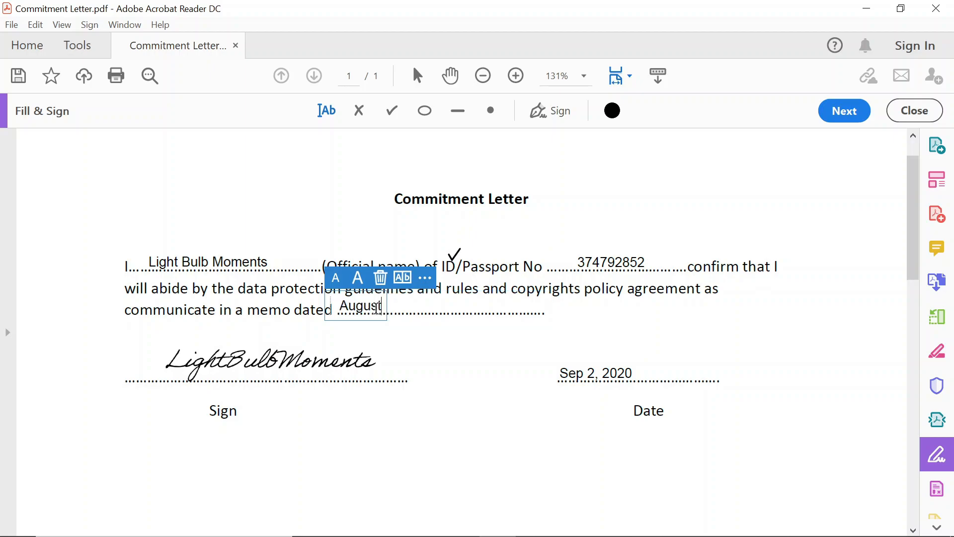
{"action": "type", "text": " 30, 2020"}
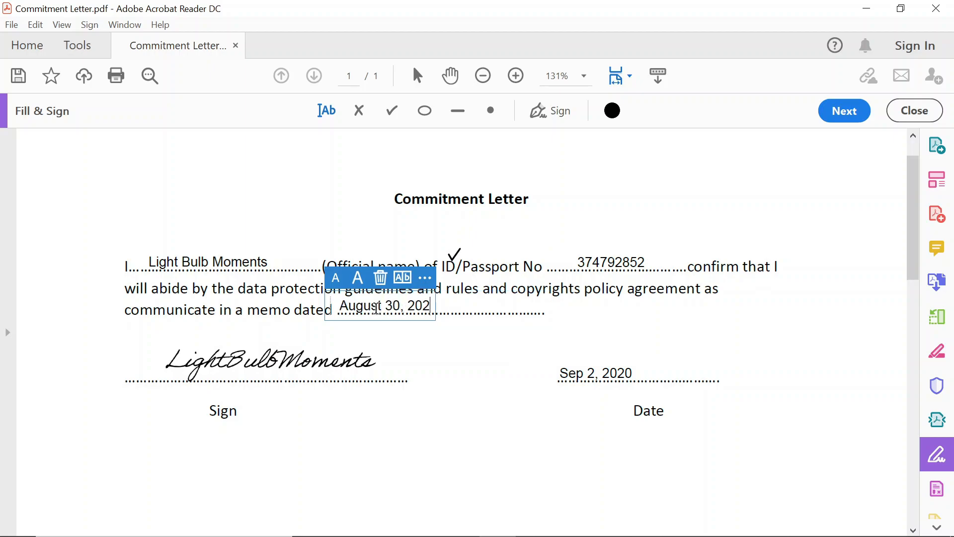
{"action": "key", "text": "BackSpace"}
{"action": "key", "text": "BackSpace"}
{"action": "key", "text": "BackSpace"}
{"action": "key", "text": "BackSpace"}
{"action": "key", "text": "BackSpace"}
{"action": "key", "text": "BackSpace"}
{"action": "key", "text": "BackSpace"}
{"action": "key", "text": "BackSpace"}
{"action": "key", "text": "BackSpace"}
{"action": "key", "text": "BackSpace"}
{"action": "key", "text": "BackSpace"}
{"action": "key", "text": "BackSpace"}
{"action": "key", "text": "BackSpace"}
{"action": "key", "text": "BackSpace"}
{"action": "key", "text": "BackSpace"}
{"action": "type", "text": "30/0"}
{"action": "type", "text": "82"}
{"action": "type", "text": "20"}
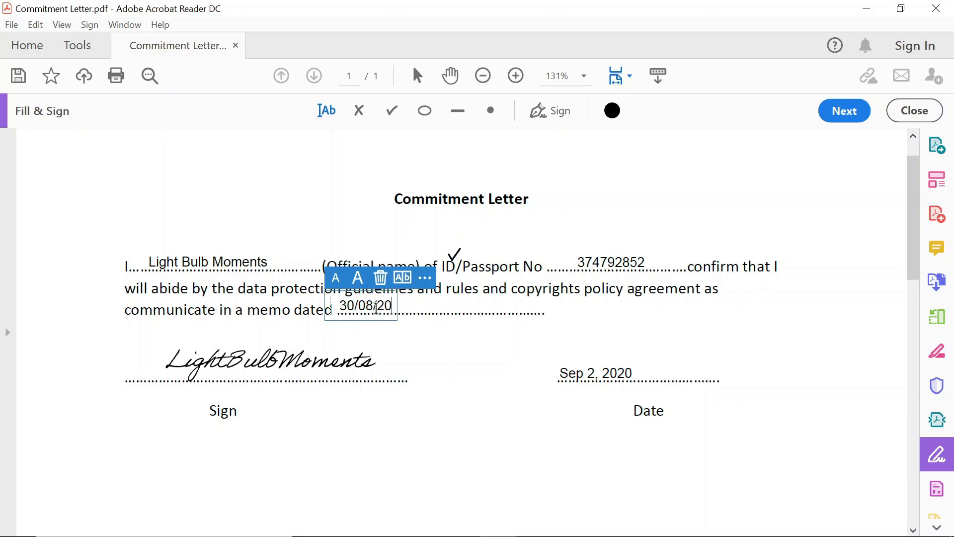
{"action": "type", "text": "20"}
{"action": "left_click", "coordinate": [488, 354]}
{"action": "left_click", "coordinate": [384, 305]}
{"action": "left_click_drag", "start_coordinate": [414, 303], "coordinate": [473, 303]}
{"action": "left_click", "coordinate": [486, 337]}
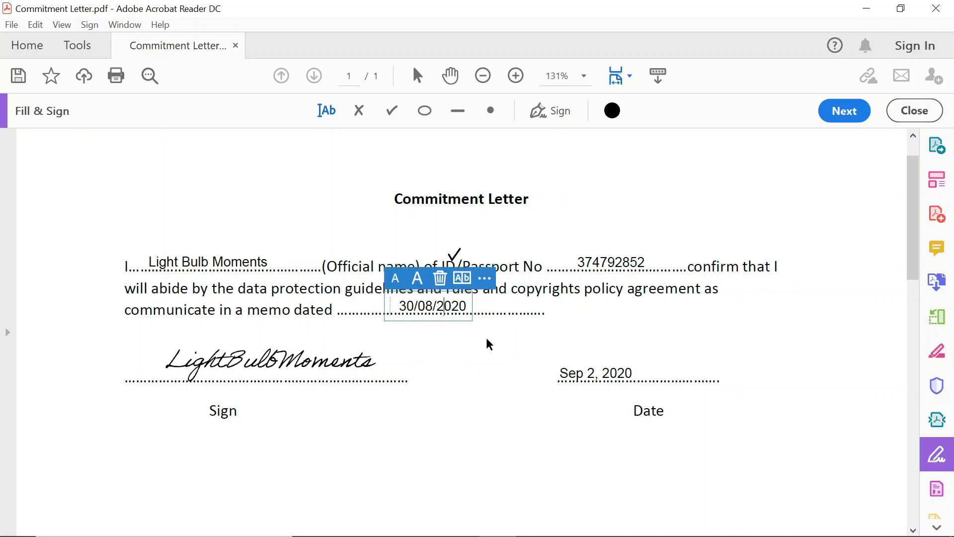
{"action": "scroll", "coordinate": [625, 334], "scroll_direction": "up", "scroll_amount": 1}
{"action": "scroll", "coordinate": [621, 334], "scroll_direction": "down", "scroll_amount": 4}
{"action": "scroll", "coordinate": [620, 334], "scroll_direction": "up", "scroll_amount": 4}
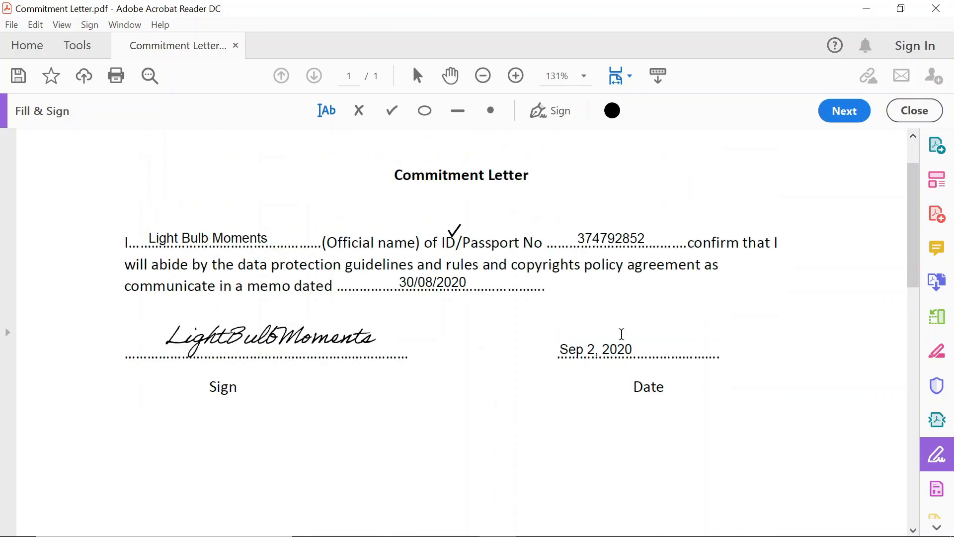
Close Fill & Sign and save the letter to Documents as Commitment Letter Signed.pdf
{"action": "left_click", "coordinate": [915, 111]}
{"action": "left_click", "coordinate": [18, 79]}
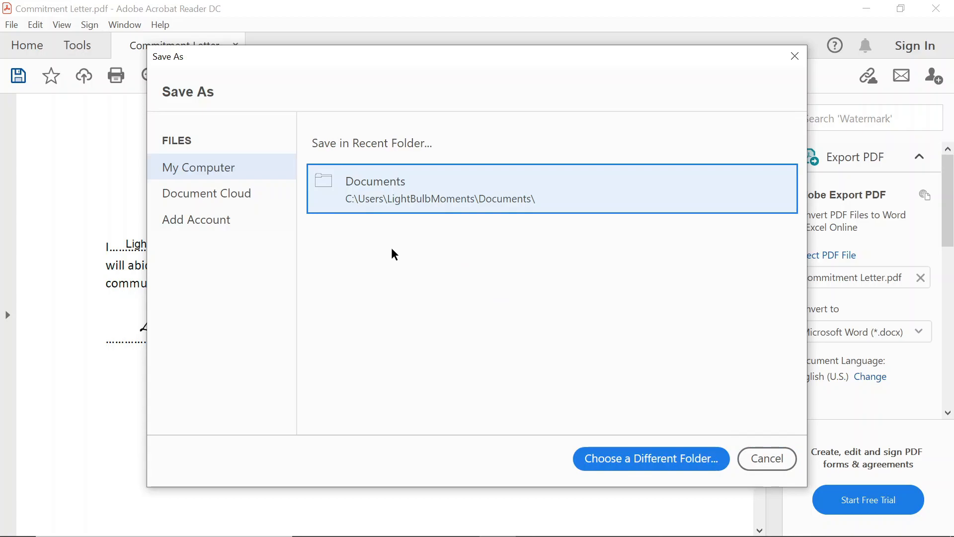
{"action": "left_click", "coordinate": [363, 194]}
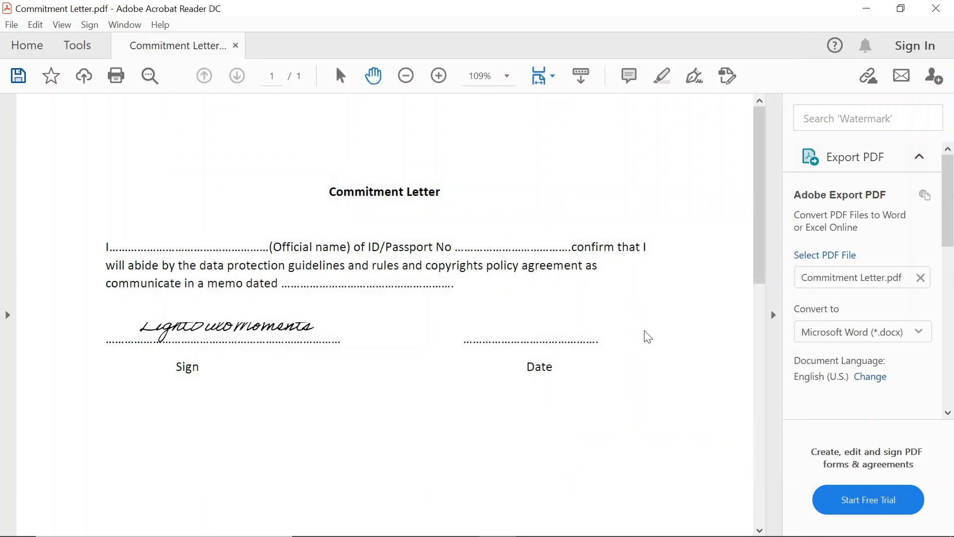
{"action": "left_click", "coordinate": [226, 307]}
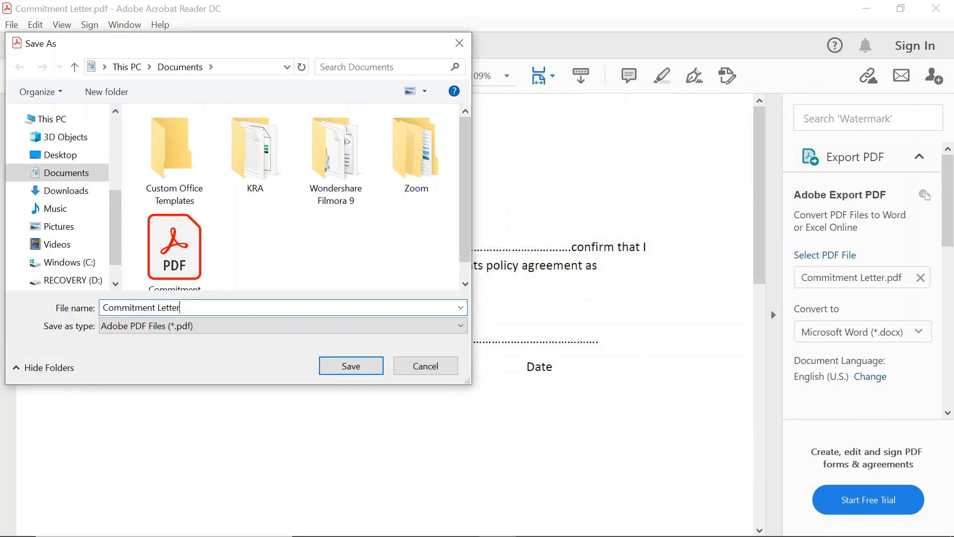
{"action": "type", "text": "Signed"}
{"action": "key", "text": "Return"}
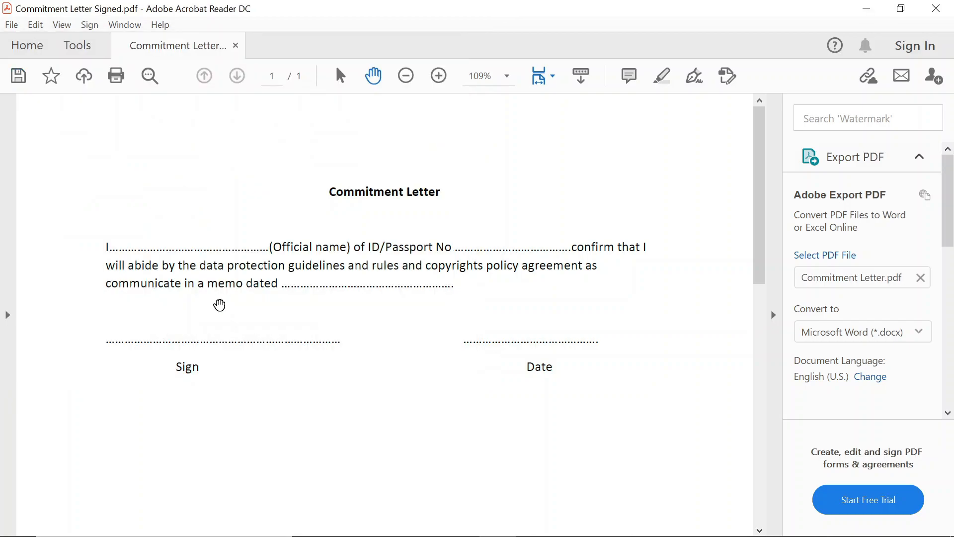
{"action": "scroll", "coordinate": [656, 322], "scroll_direction": "down", "scroll_amount": 5}
{"action": "scroll", "coordinate": [656, 321], "scroll_direction": "down", "scroll_amount": 3}
{"action": "scroll", "coordinate": [656, 322], "scroll_direction": "up", "scroll_amount": 10}
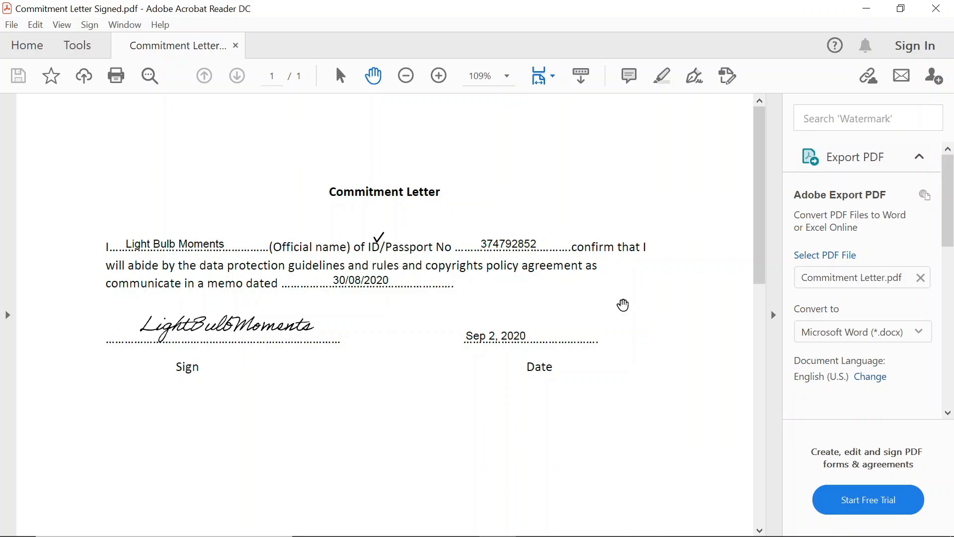
{"action": "scroll", "coordinate": [548, 335], "scroll_direction": "down", "scroll_amount": 3}
Minimize Acrobat Reader to bring back the unfilled Commitment Letter in Word
{"action": "left_click", "coordinate": [870, 8]}
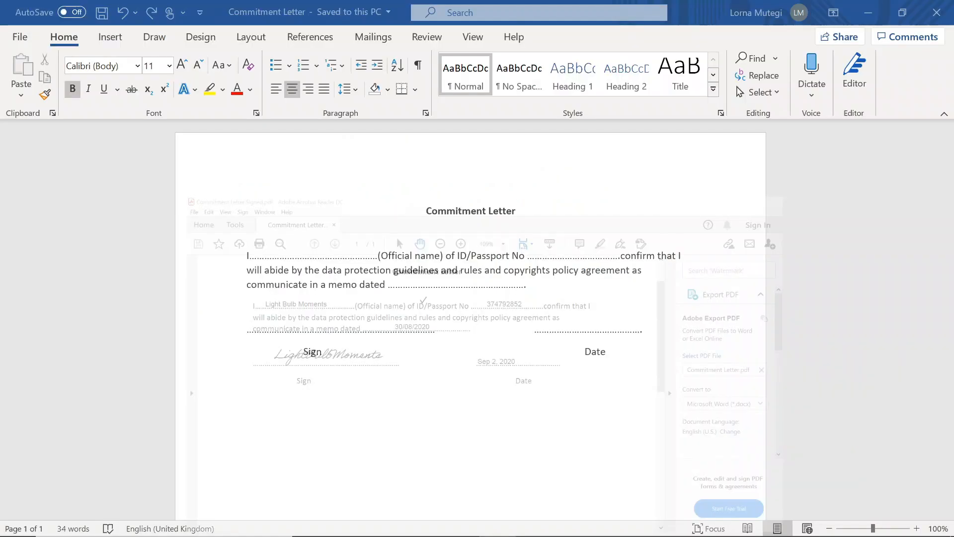